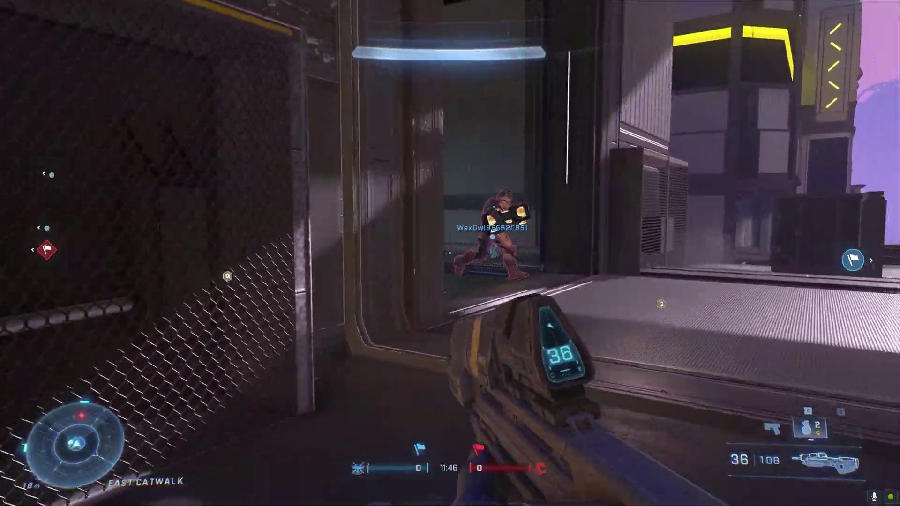
# Shoot an enemy Spartan, reload, and advance through the corridors onto the West Bend platform.
pyautogui.moveTo(450, 253); pyautogui.dragTo(450, 253)
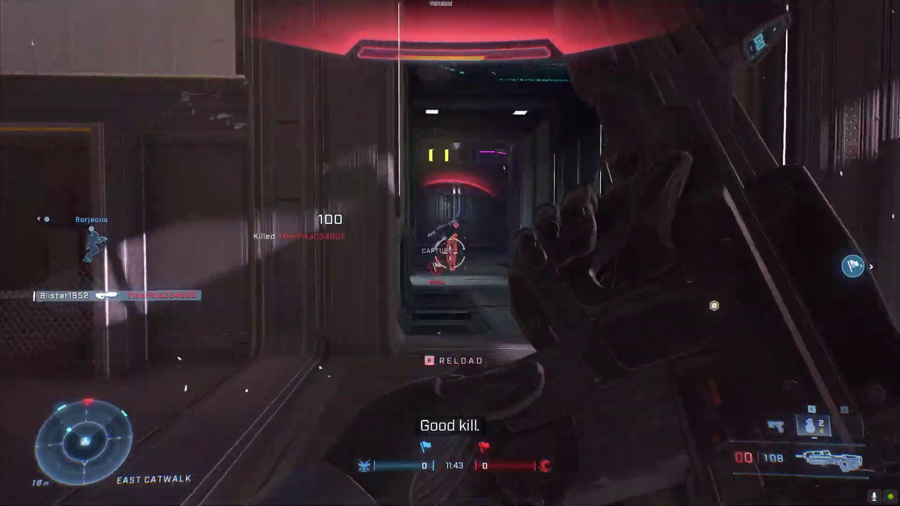
pyautogui.press('r')
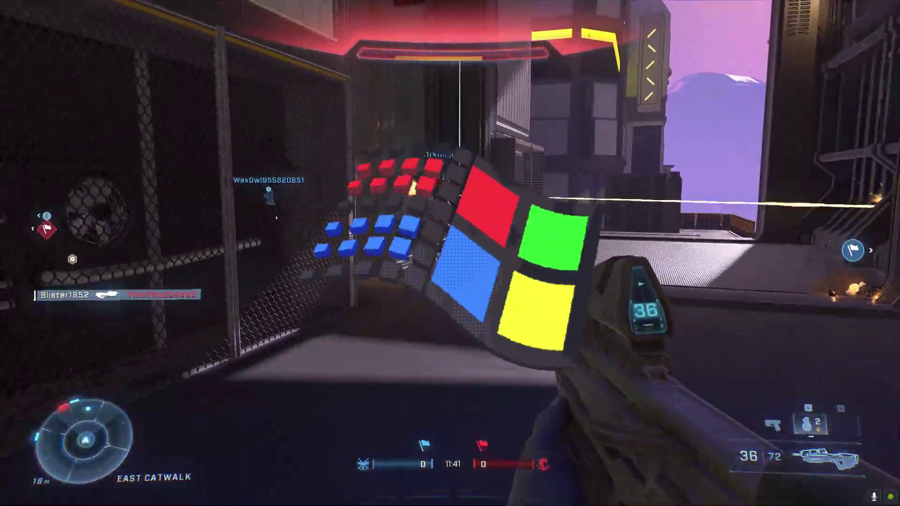
pyautogui.press('w')
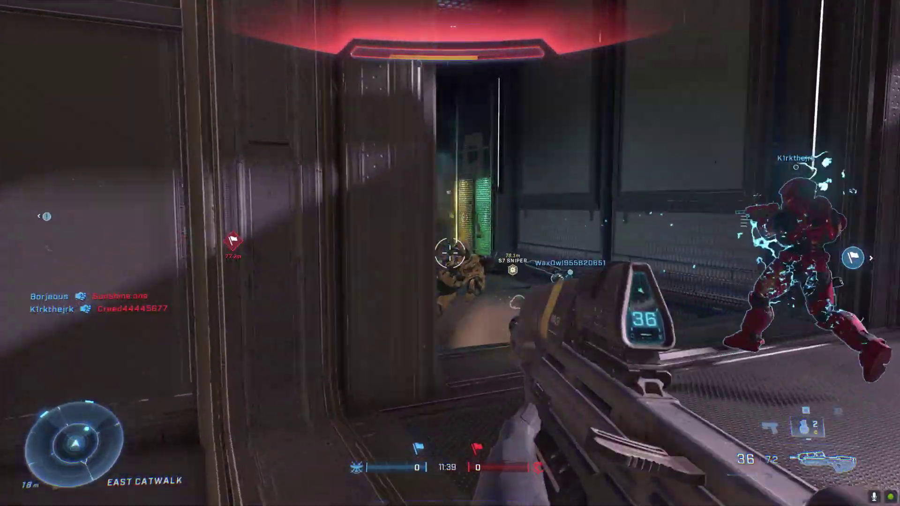
pyautogui.press('w')
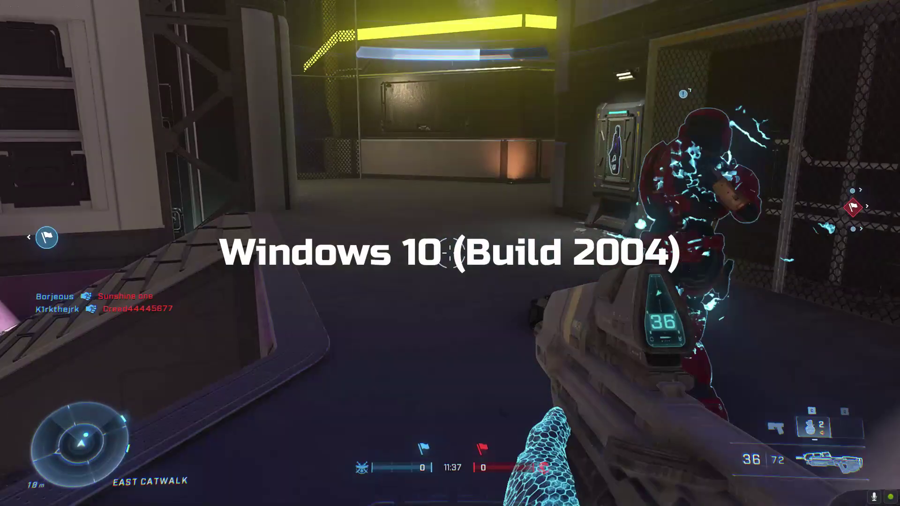
pyautogui.press('w')
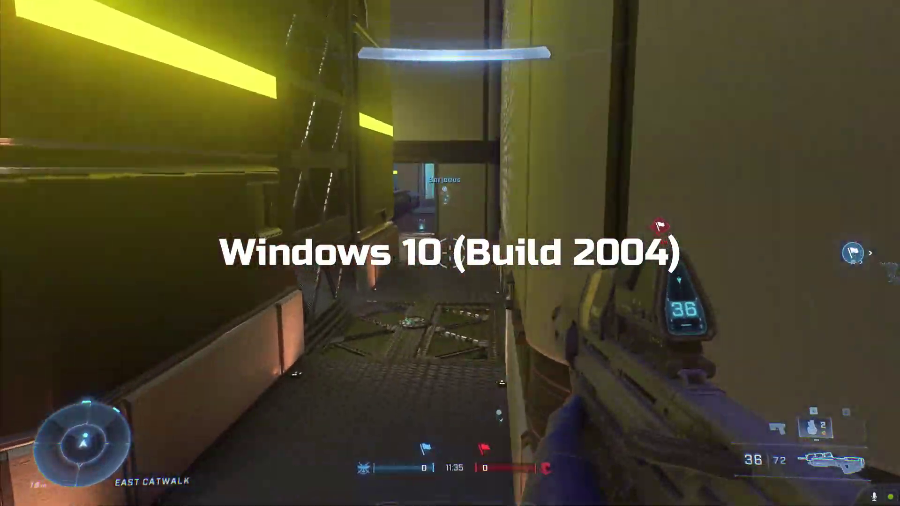
pyautogui.press('w')
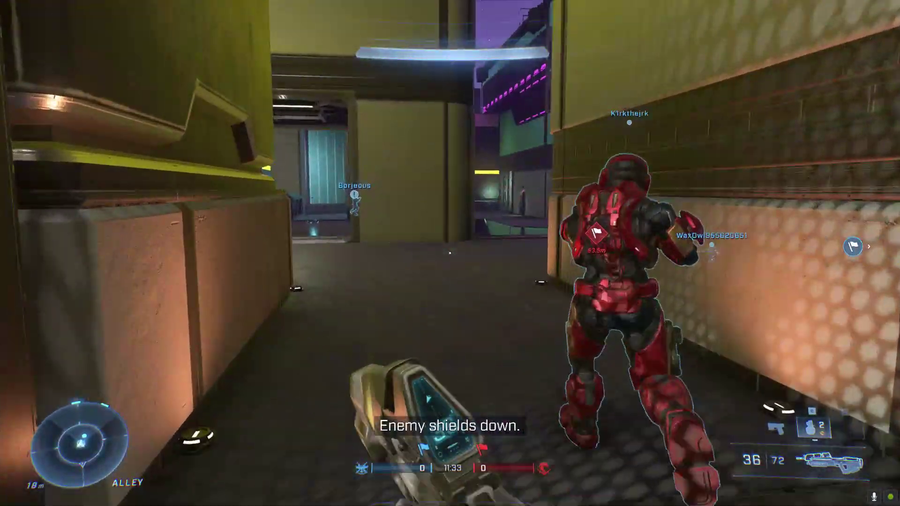
pyautogui.press('w')
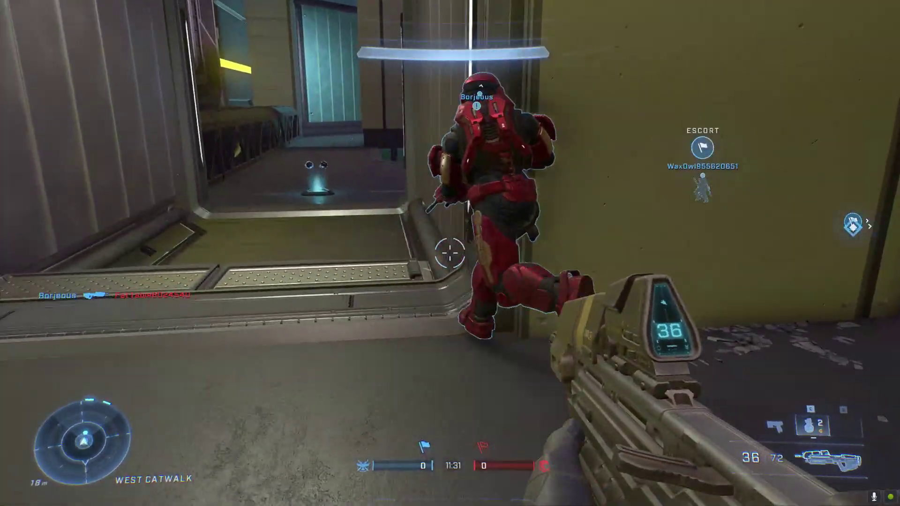
pyautogui.press('w')
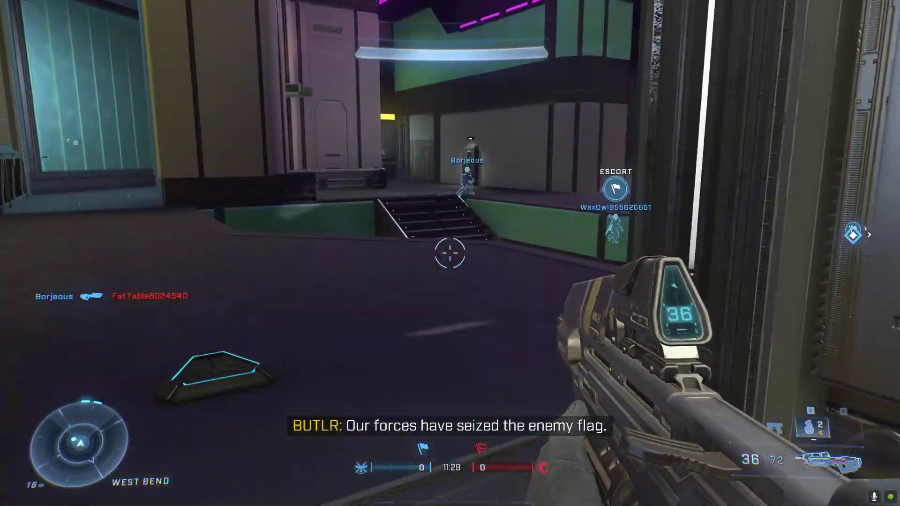
pyautogui.press('w')
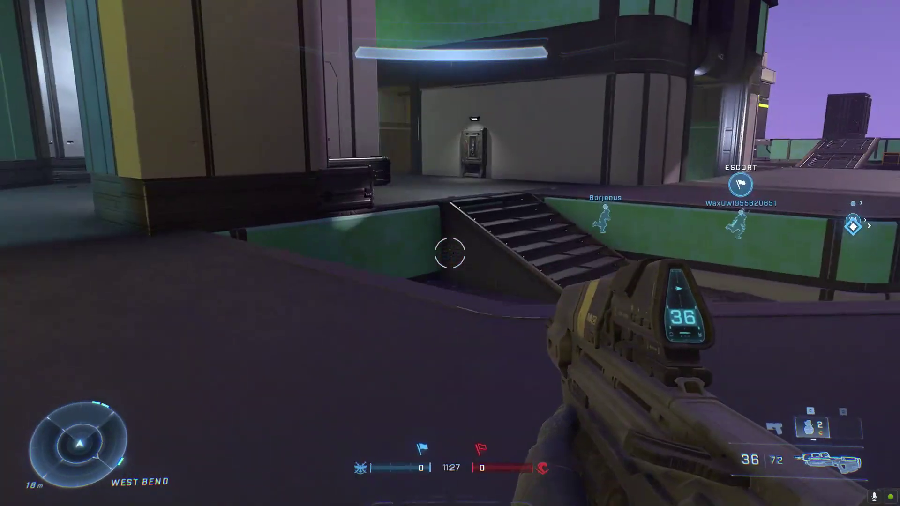
pyautogui.press('w')
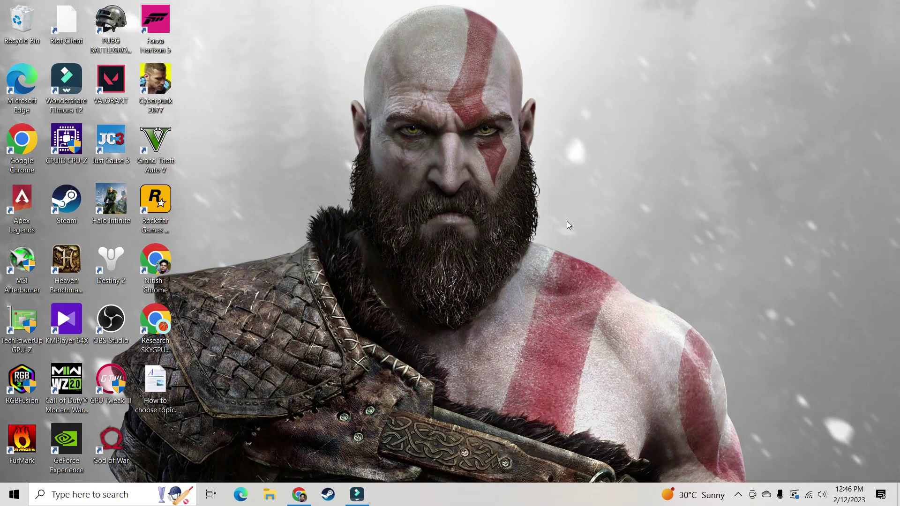
# Launch Settings from a 'settin' search and go to System > Display.
pyautogui.click(108, 494)
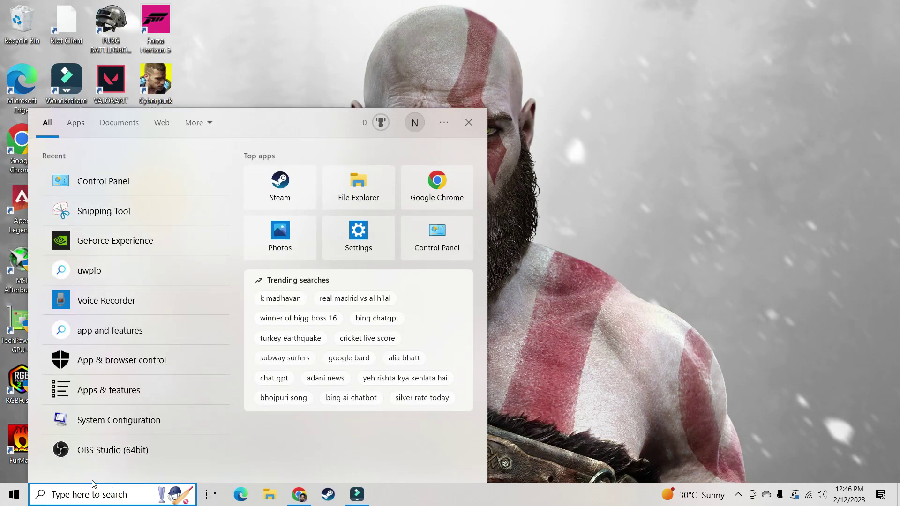
pyautogui.write('settin')
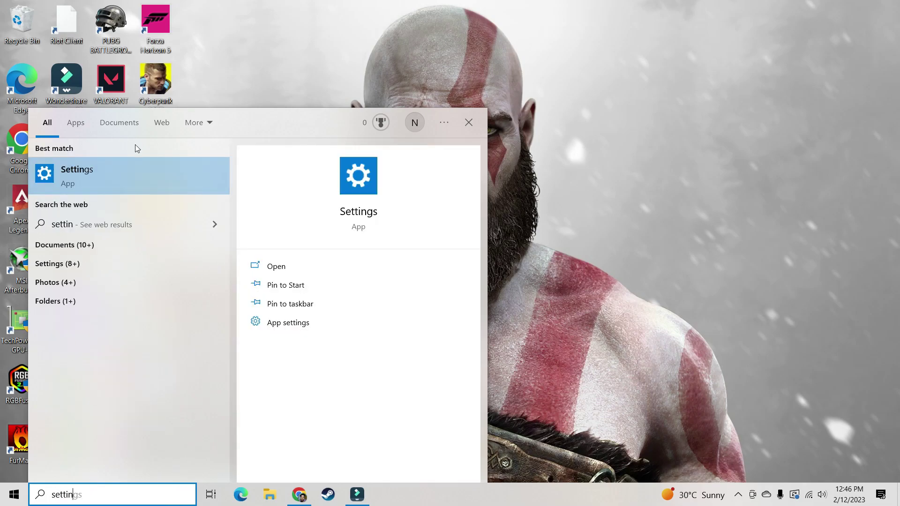
pyautogui.click(122, 174)
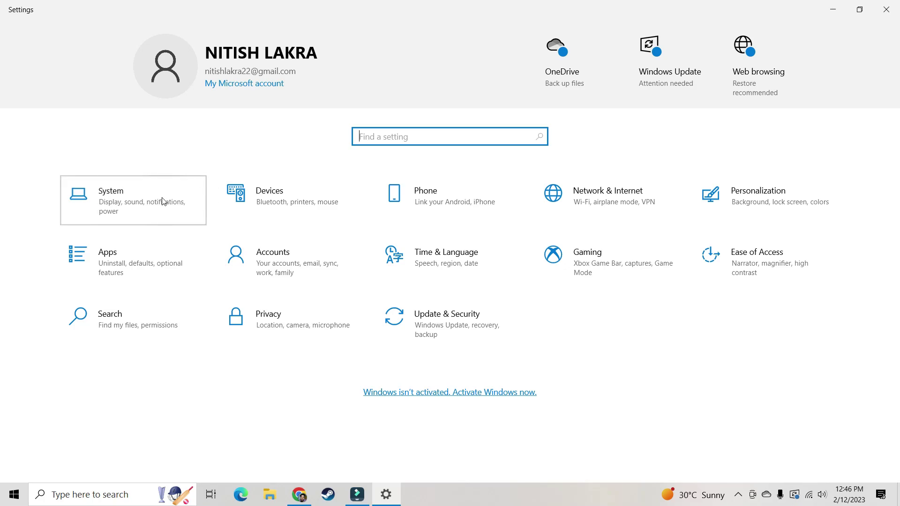
pyautogui.click(163, 201)
pyautogui.click(47, 134)
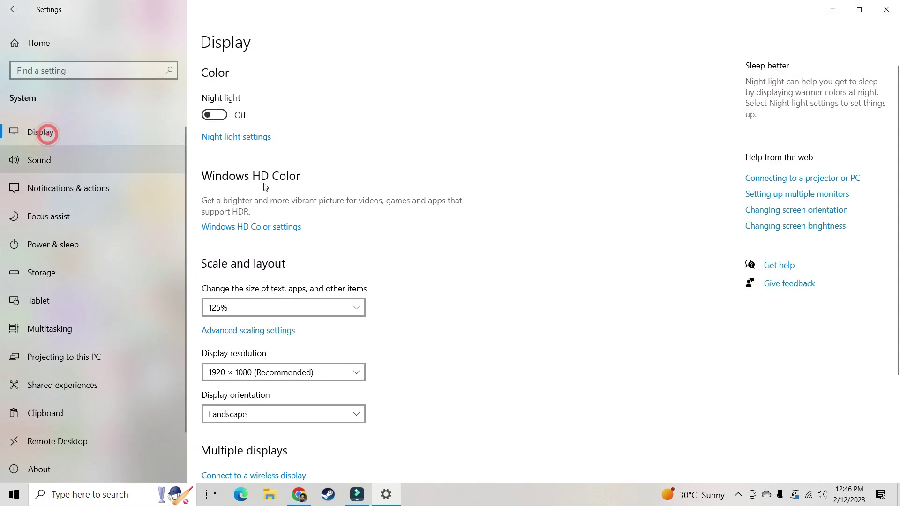
# On the Graphics settings page, switch hardware-accelerated GPU scheduling off, then back on.
pyautogui.scroll(-3, 325, 327)
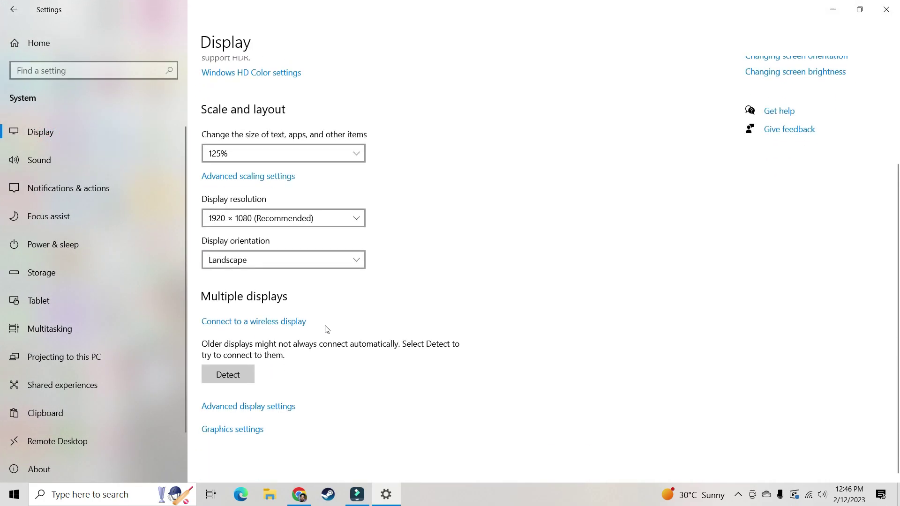
pyautogui.click(241, 430)
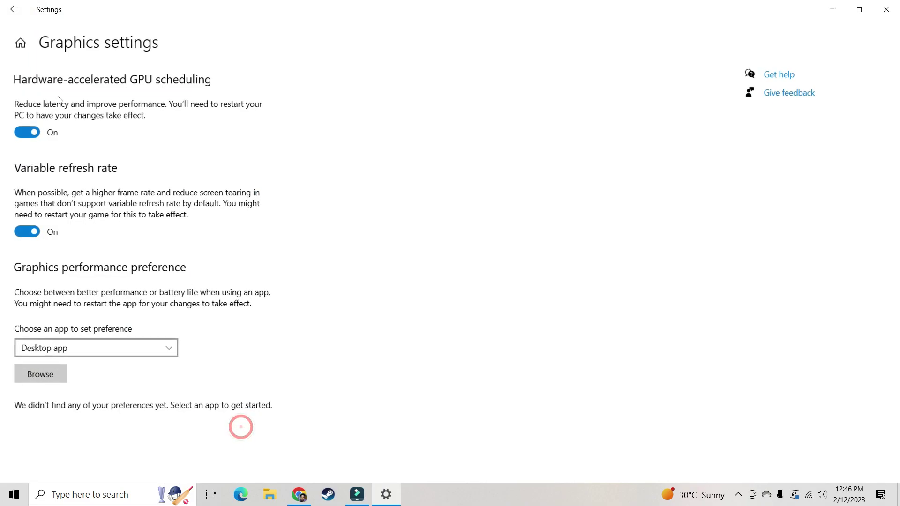
pyautogui.click(36, 134)
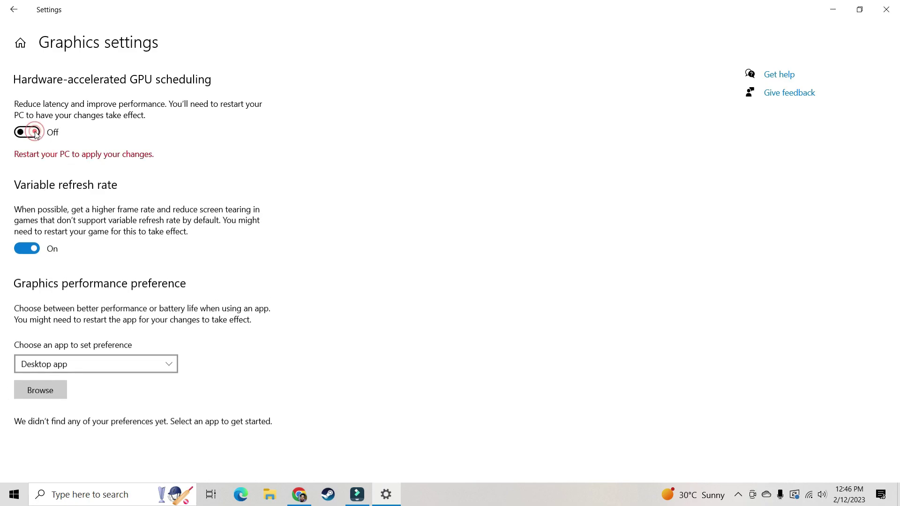
pyautogui.click(36, 133)
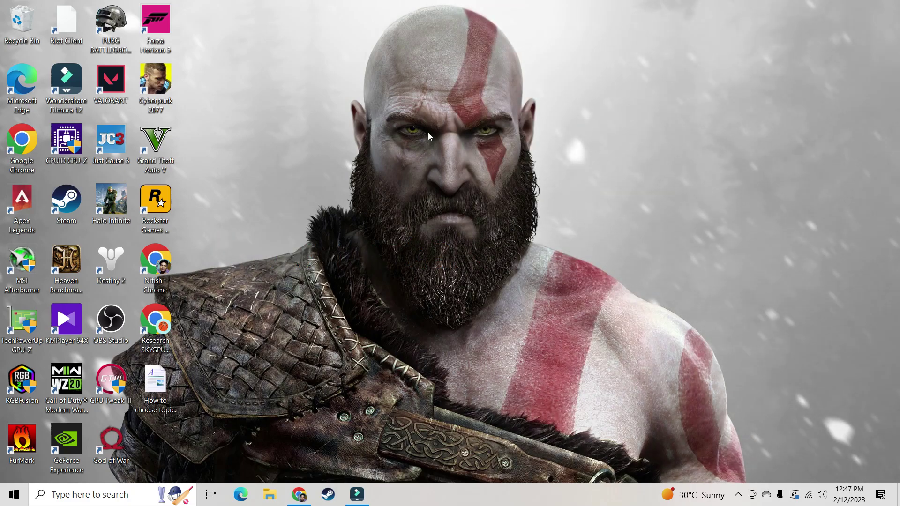
# Launch Registry Editor from a 'registry' search and collapse HKEY_LOCAL_MACHINE.
pyautogui.click(77, 494)
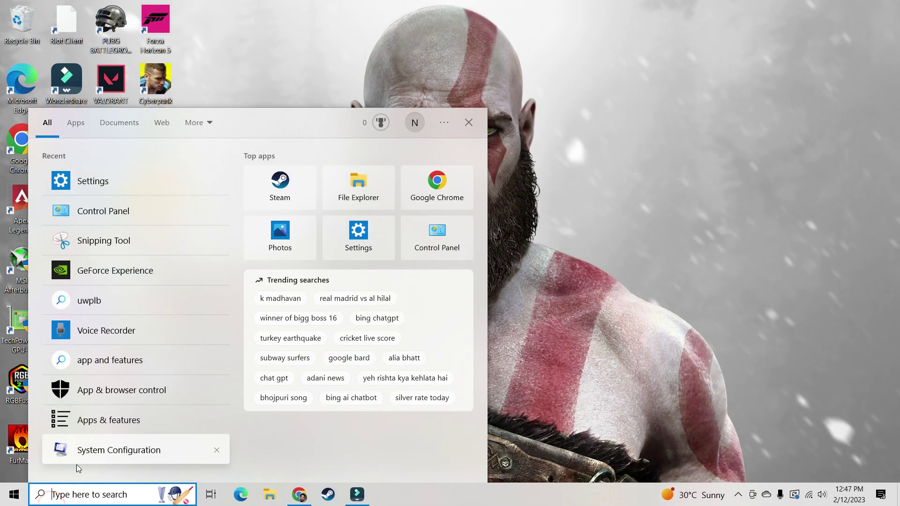
pyautogui.write('re')
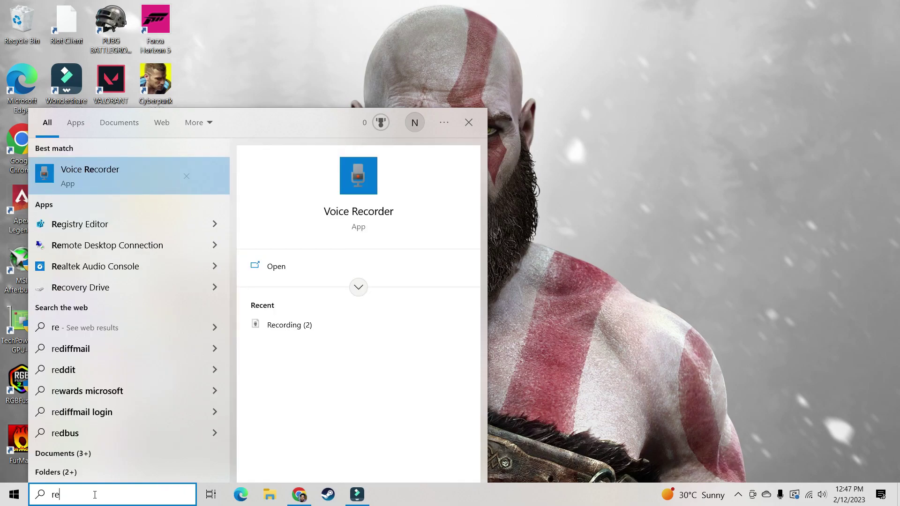
pyautogui.write('gistry')
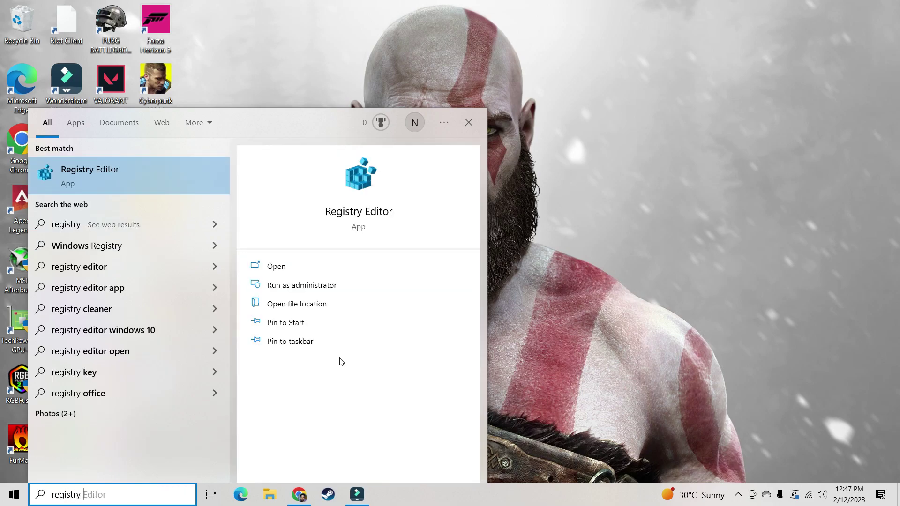
pyautogui.click(122, 167)
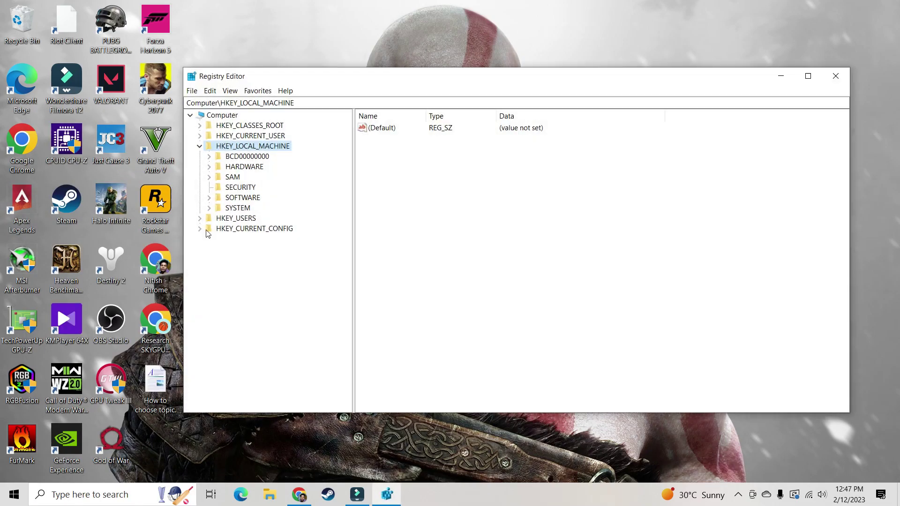
pyautogui.doubleClick(221, 149)
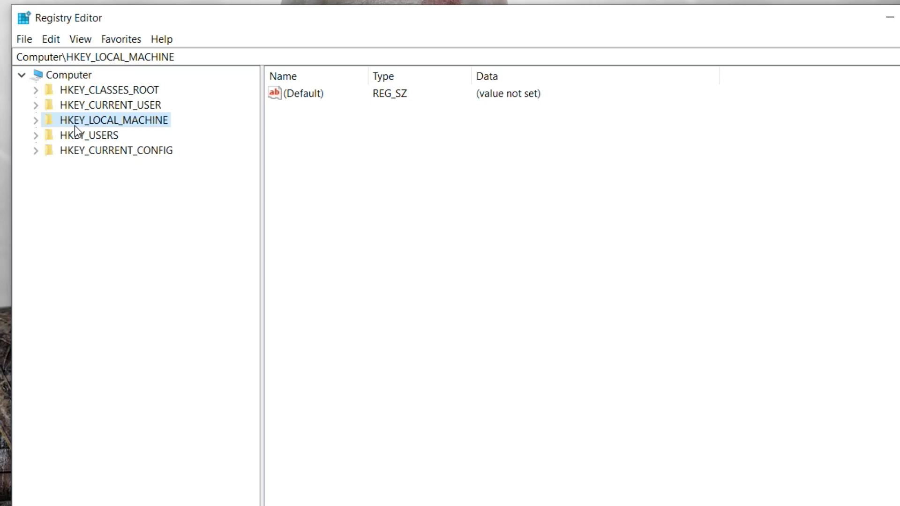
# Expand HKEY_LOCAL_MACHINE > SYSTEM > ControlSet001 > Control and select the GraphicsDrivers key.
pyautogui.click(35, 120)
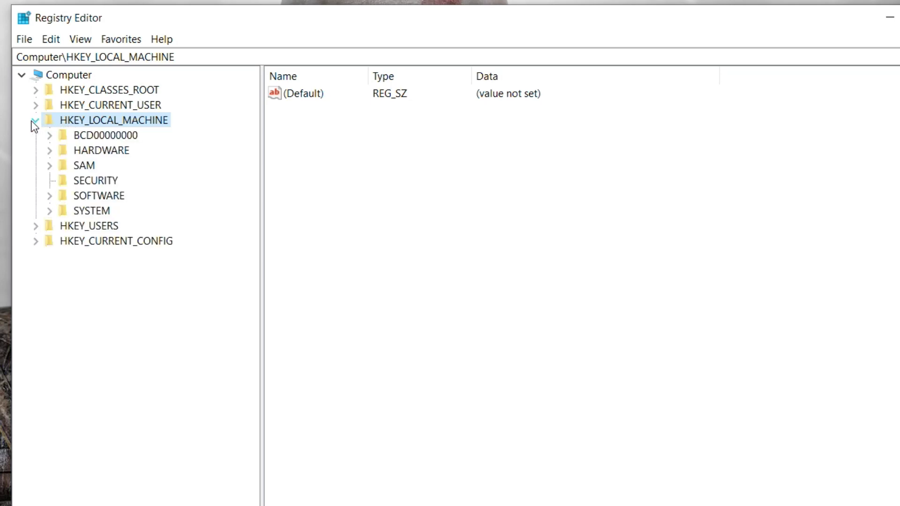
pyautogui.click(50, 211)
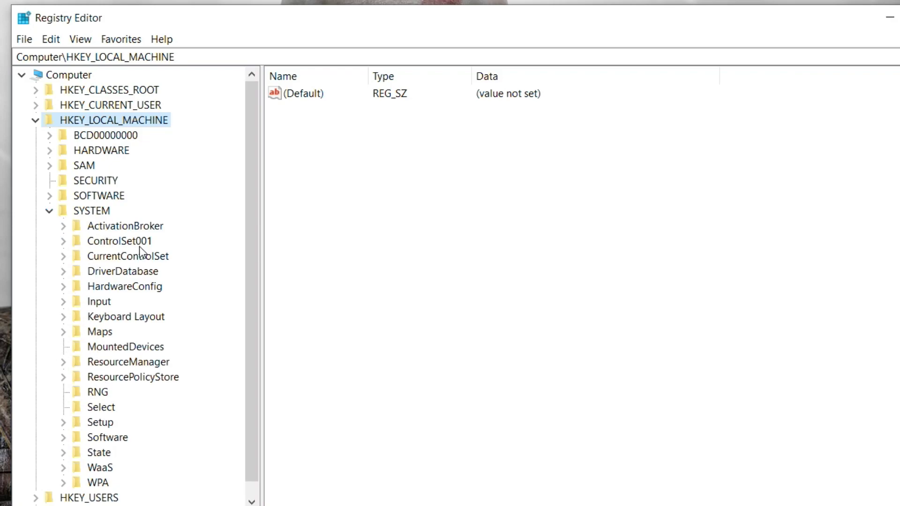
pyautogui.click(63, 241)
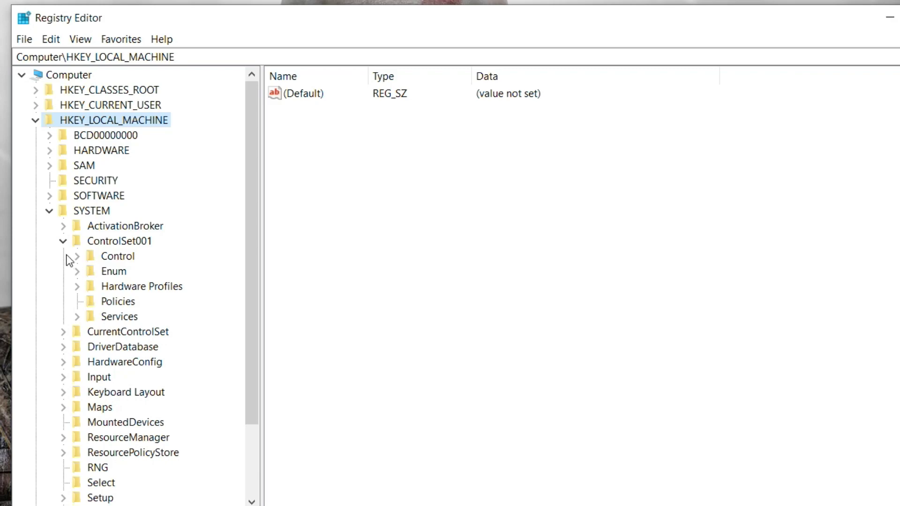
pyautogui.click(77, 256)
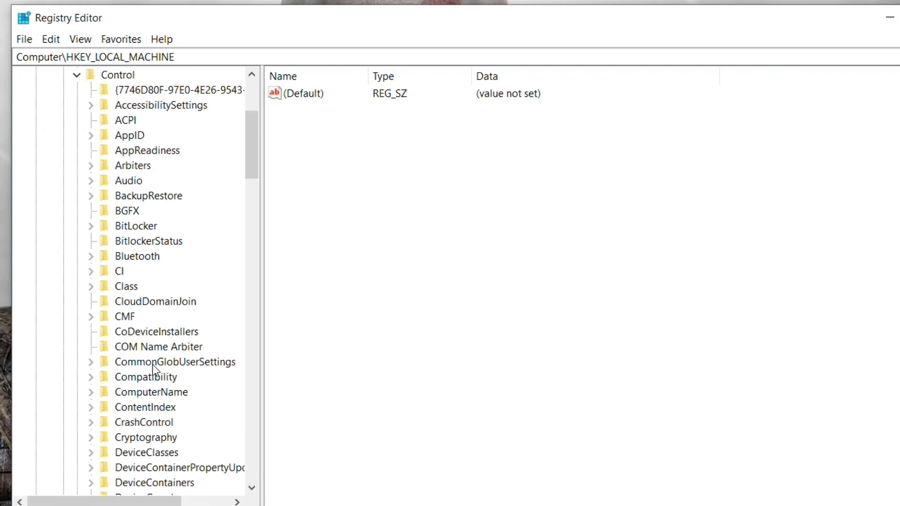
pyautogui.scroll(-2, 161, 403)
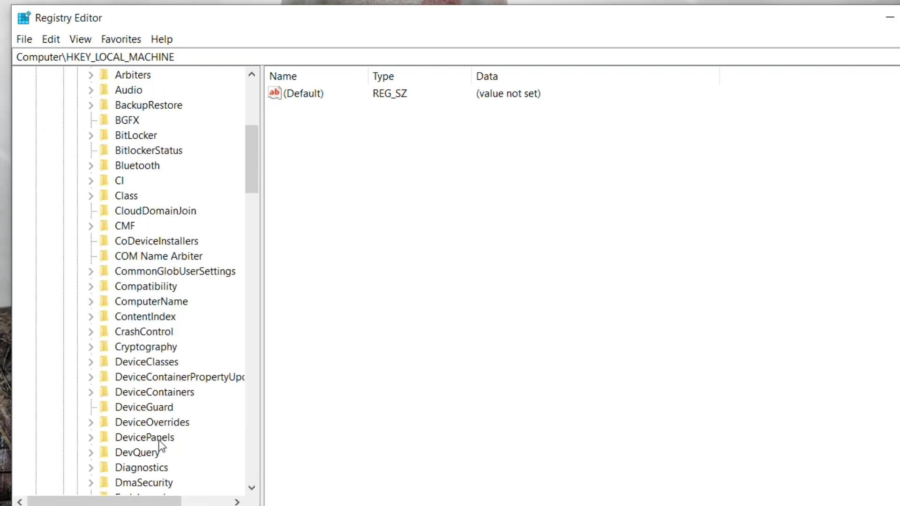
pyautogui.scroll(-1, 162, 385)
pyautogui.scroll(-3, 160, 422)
pyautogui.scroll(6, 158, 290)
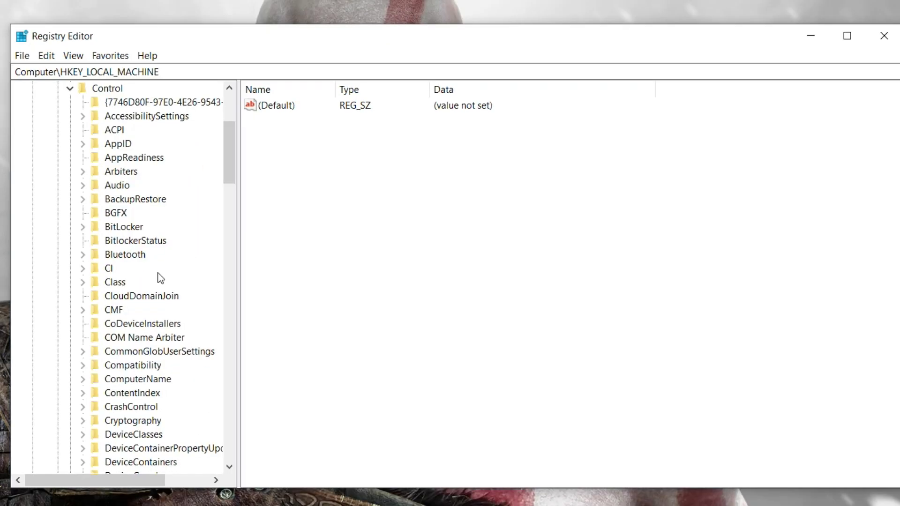
pyautogui.scroll(-1, 156, 273)
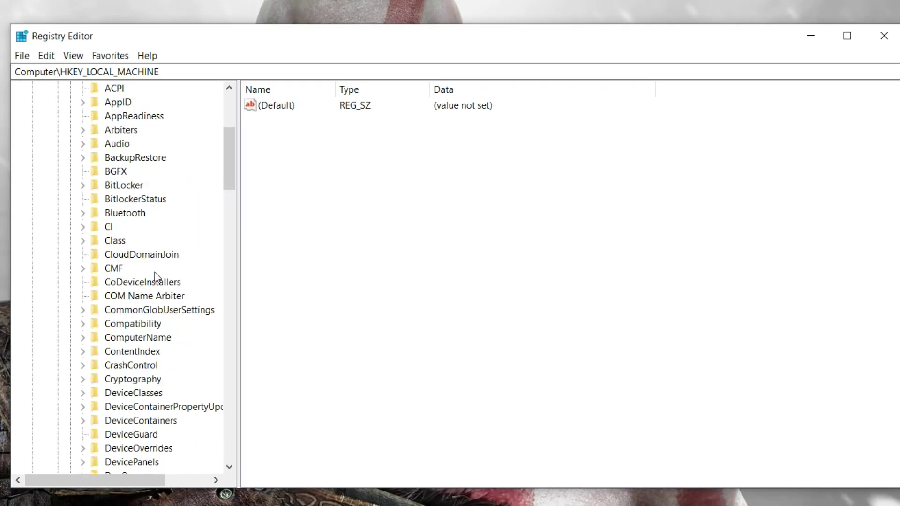
pyautogui.scroll(-3, 154, 272)
pyautogui.scroll(-2, 154, 273)
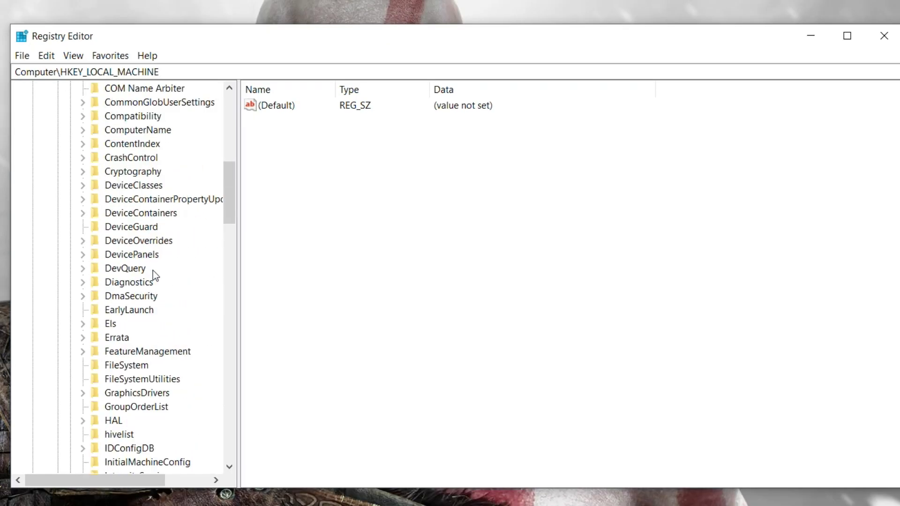
pyautogui.click(153, 393)
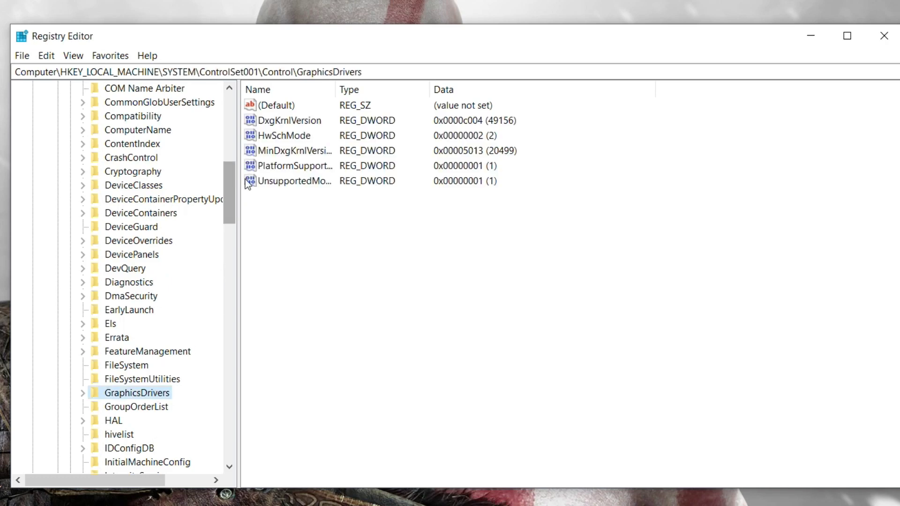
# Open the HwSchMode DWORD and accept its value data of 2.
pyautogui.doubleClick(287, 139)
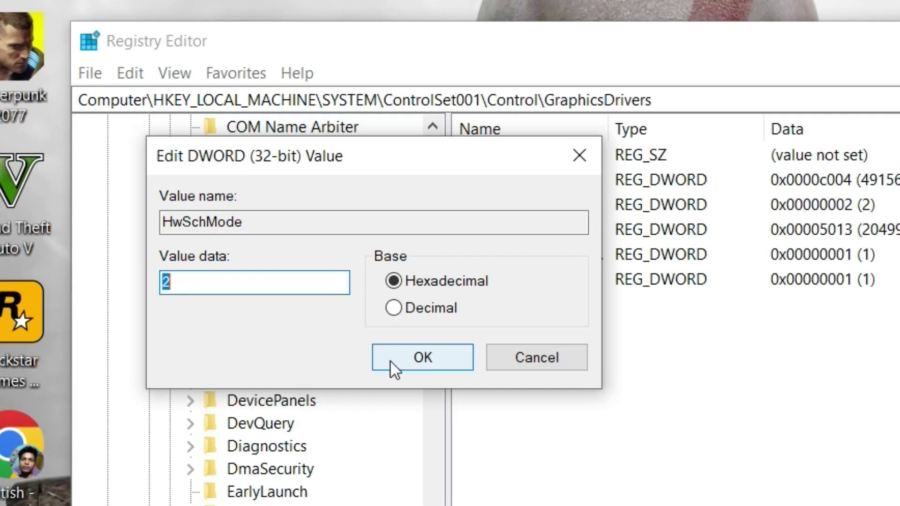
pyautogui.click(391, 362)
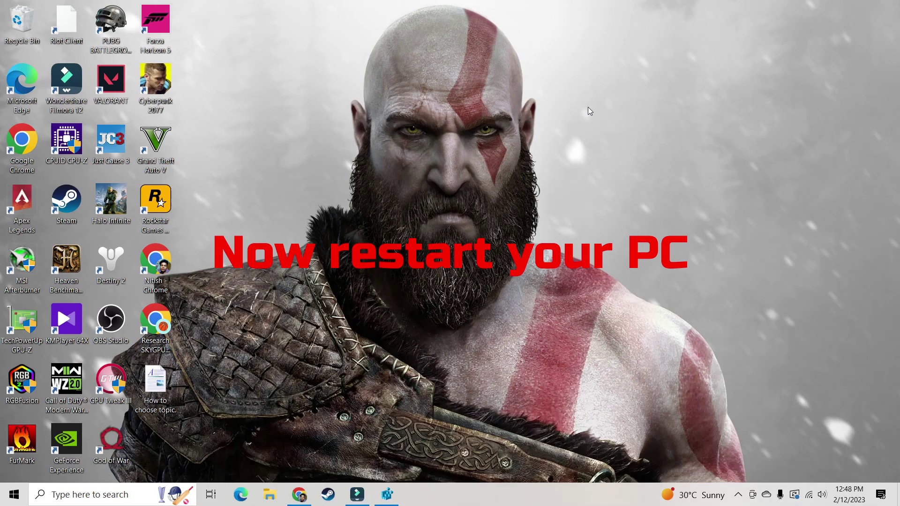
# Search Windows for 'graphics se' and choose the Graphics settings best match.
pyautogui.press('super')
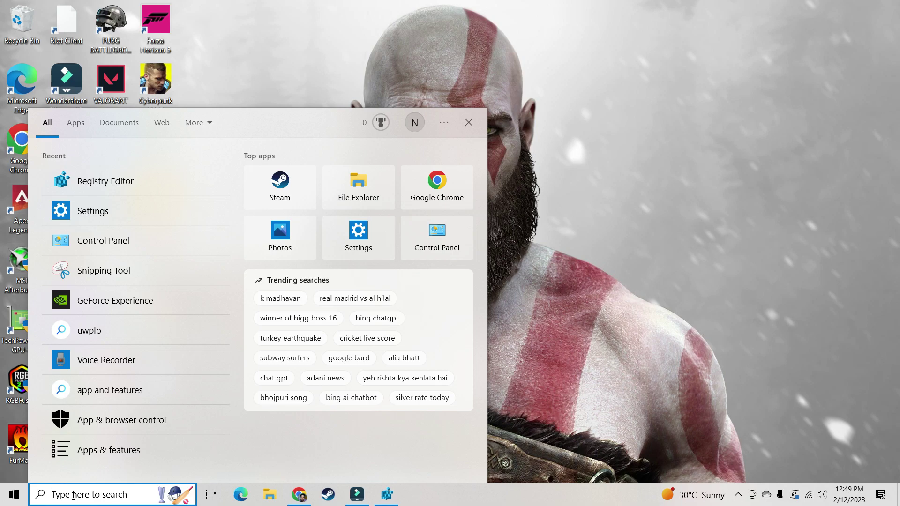
pyautogui.write('graphics')
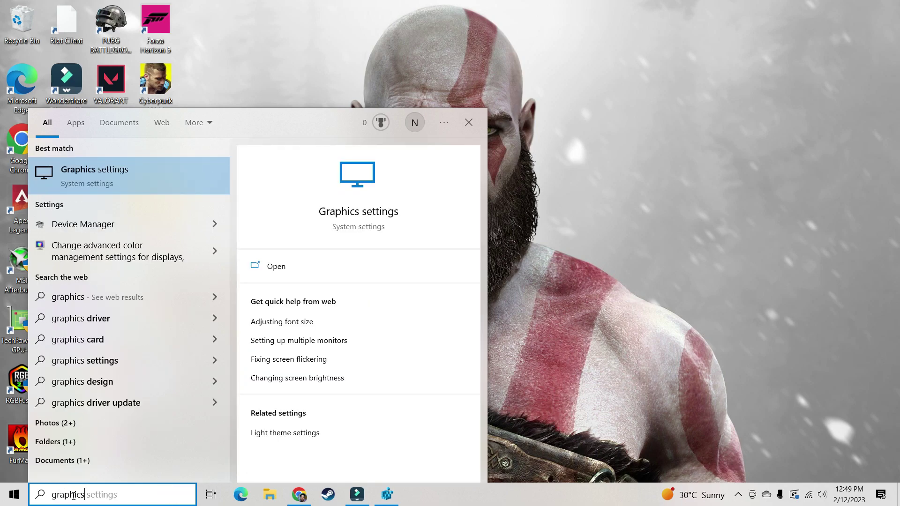
pyautogui.write(' se')
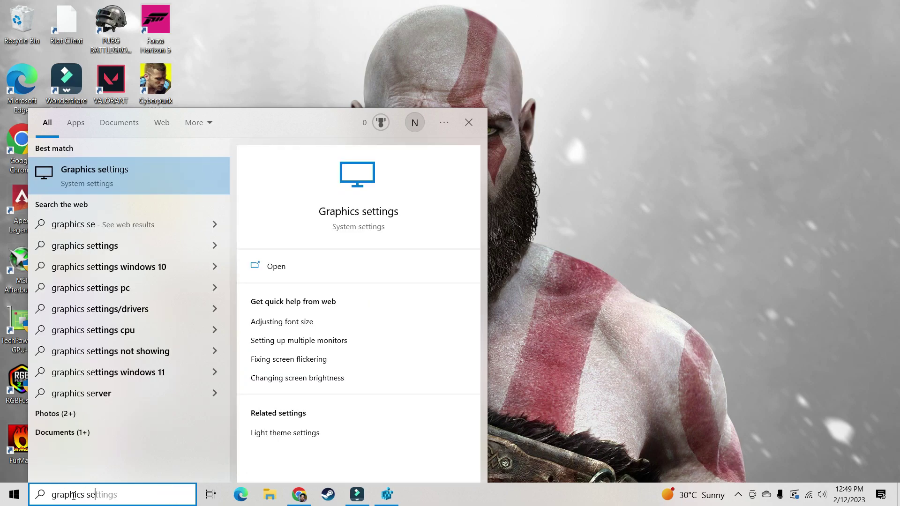
pyautogui.click(118, 182)
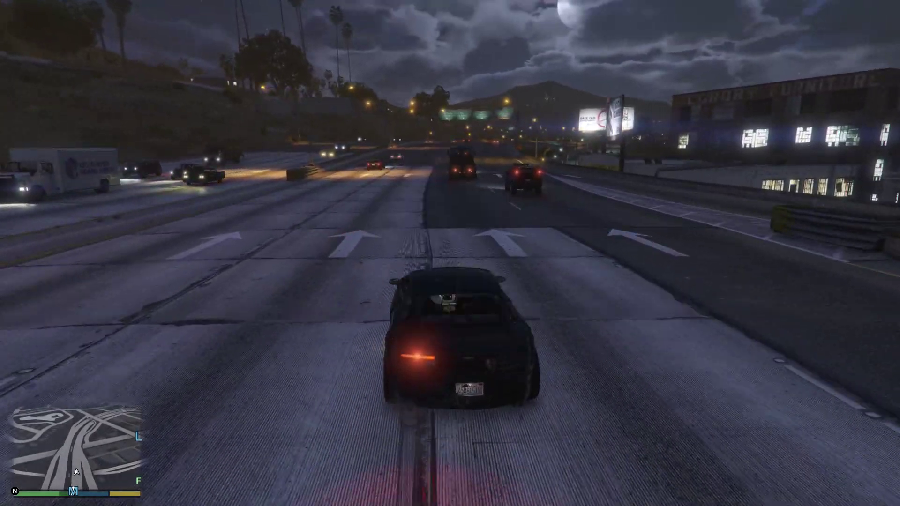
# Get out of the car on the Los Santos Freeway.
pyautogui.press('f')
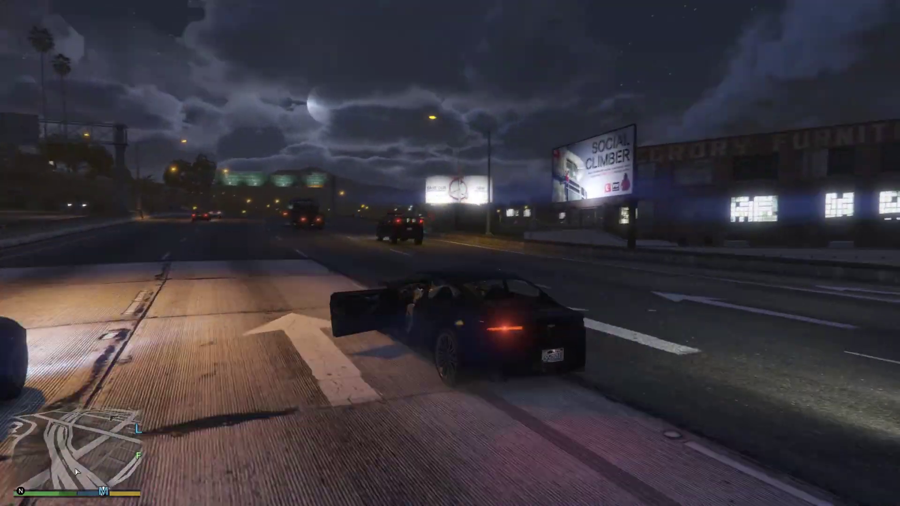